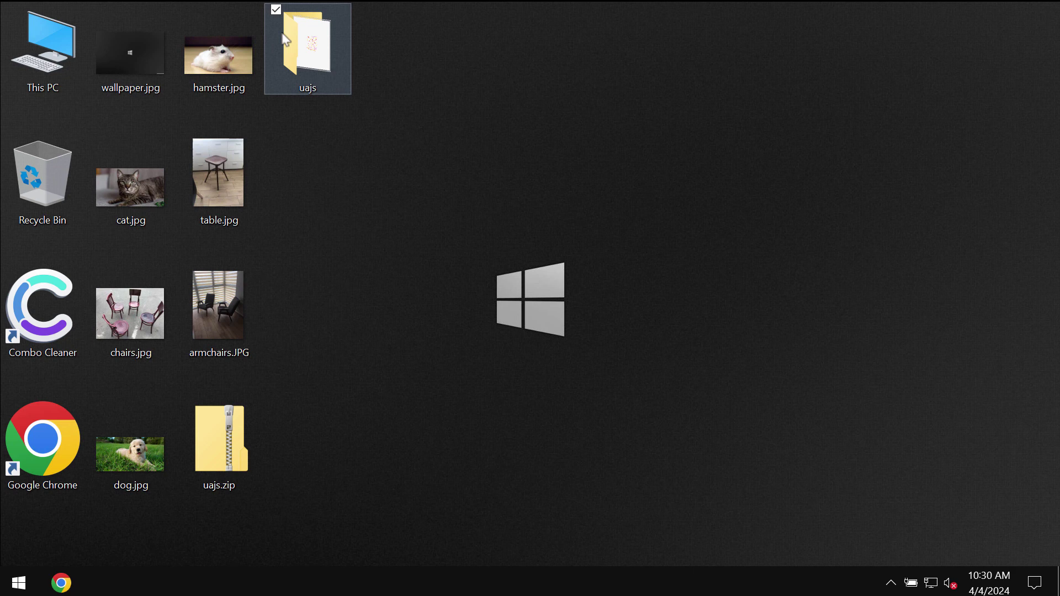
- Preview hamster.jpg, the application file inside the uajs folder, and chairs.jpg on the desktop
double_click(249, 74)
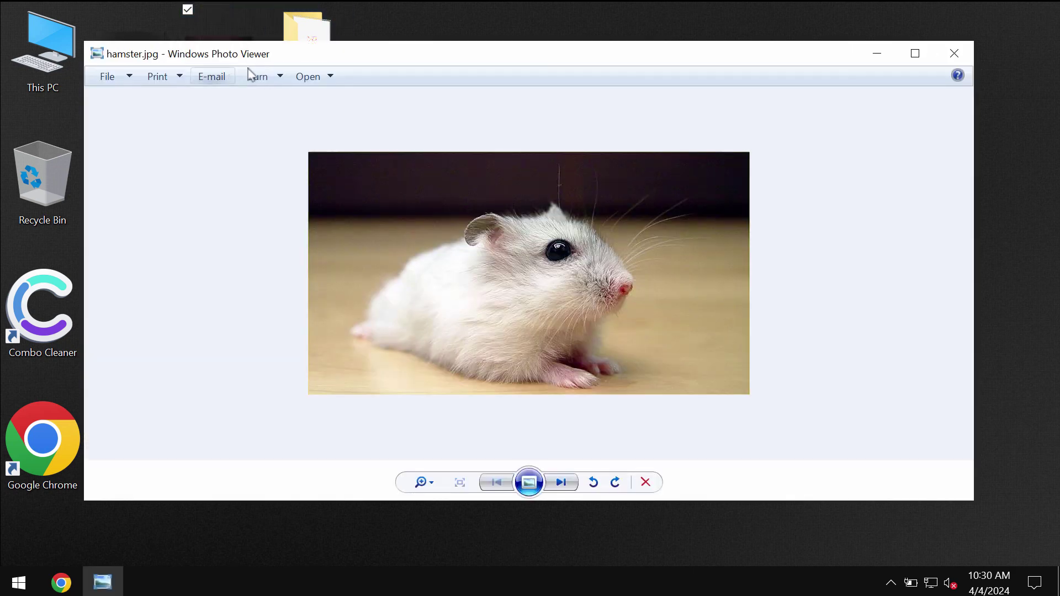
click(954, 53)
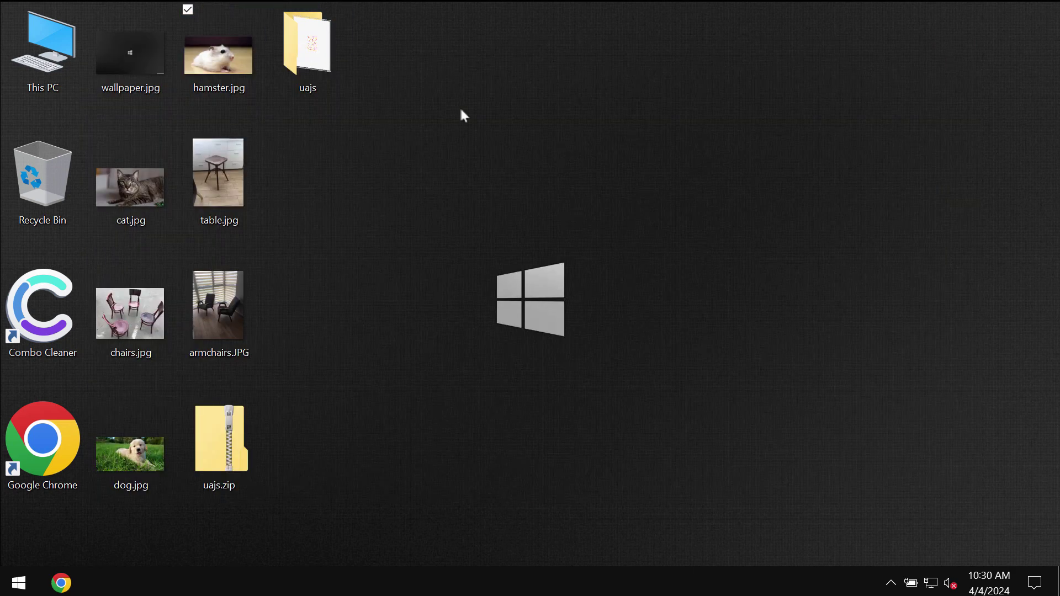
double_click(348, 70)
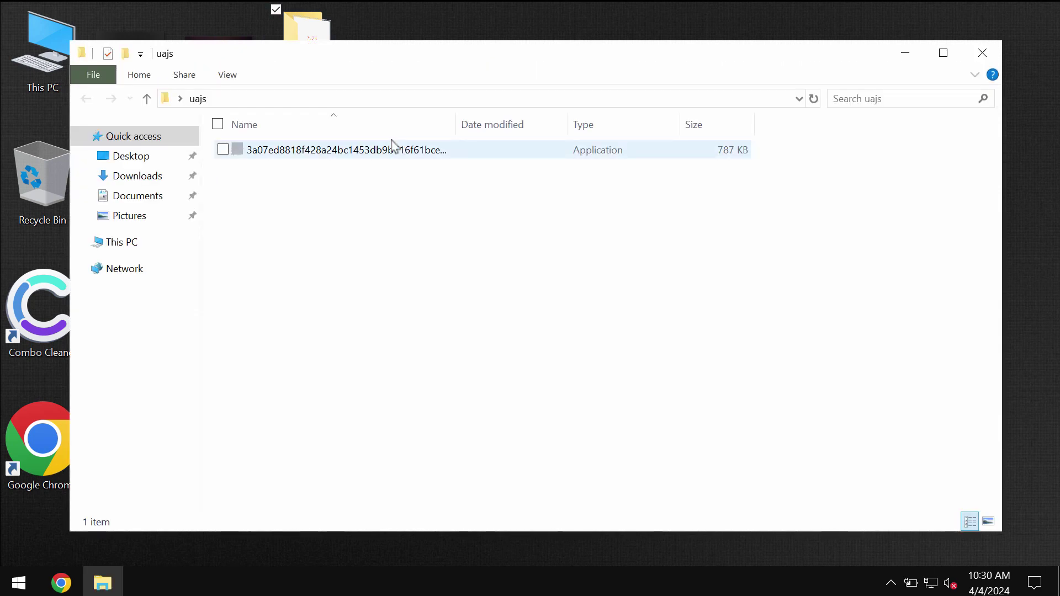
click(394, 148)
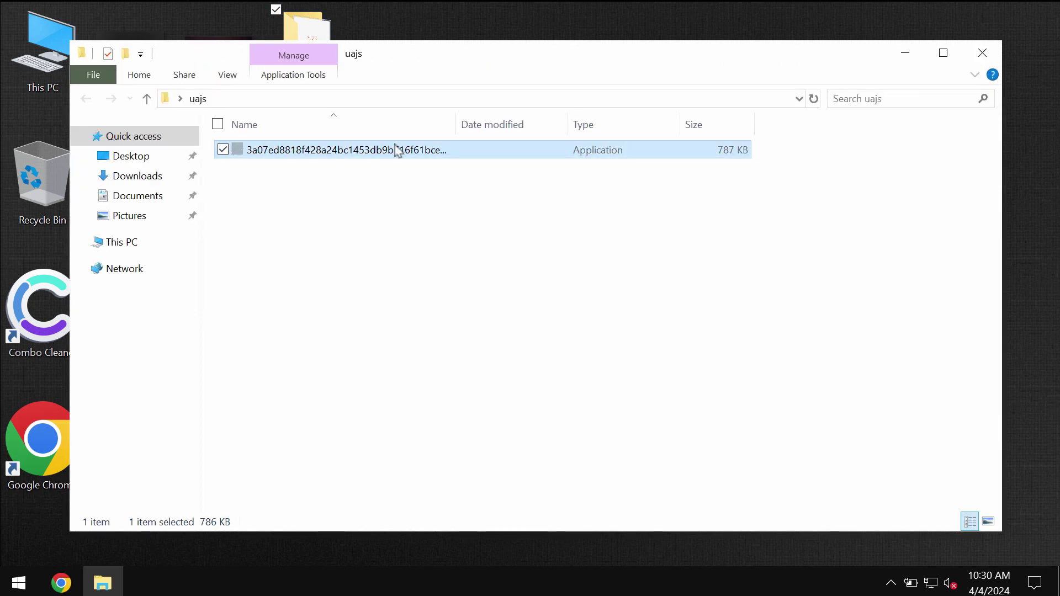
click(982, 53)
double_click(136, 308)
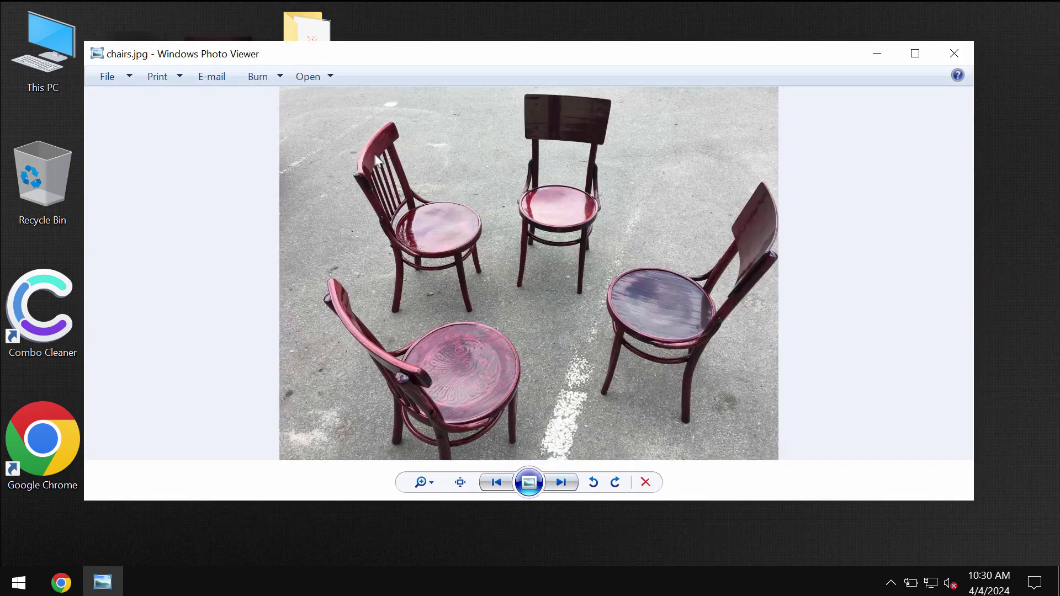
click(954, 53)
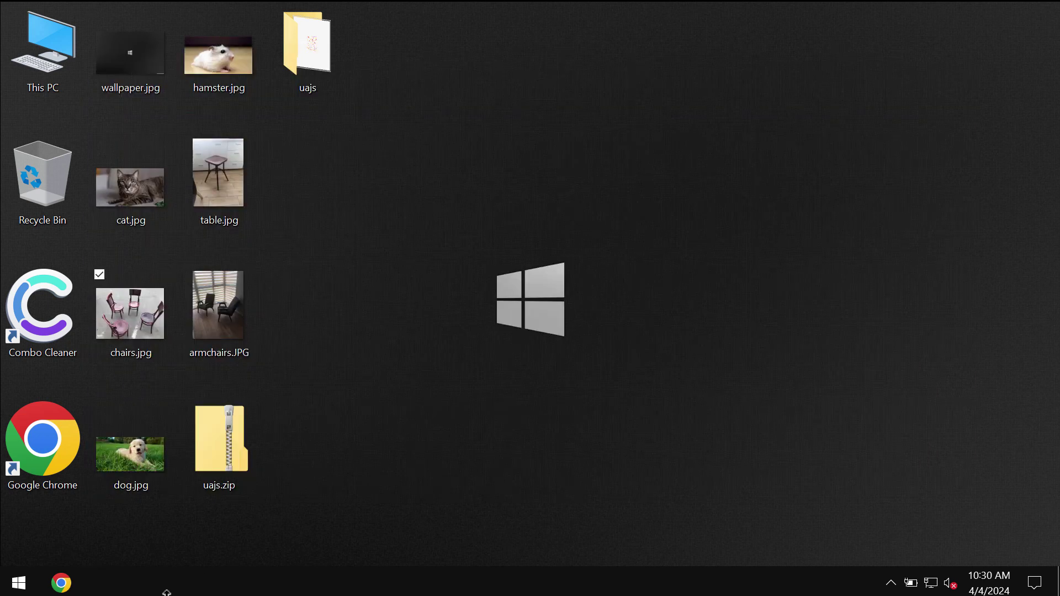
- Sign out of Windows from the Start button's power menu and dismiss the lock screen
right_click(20, 584)
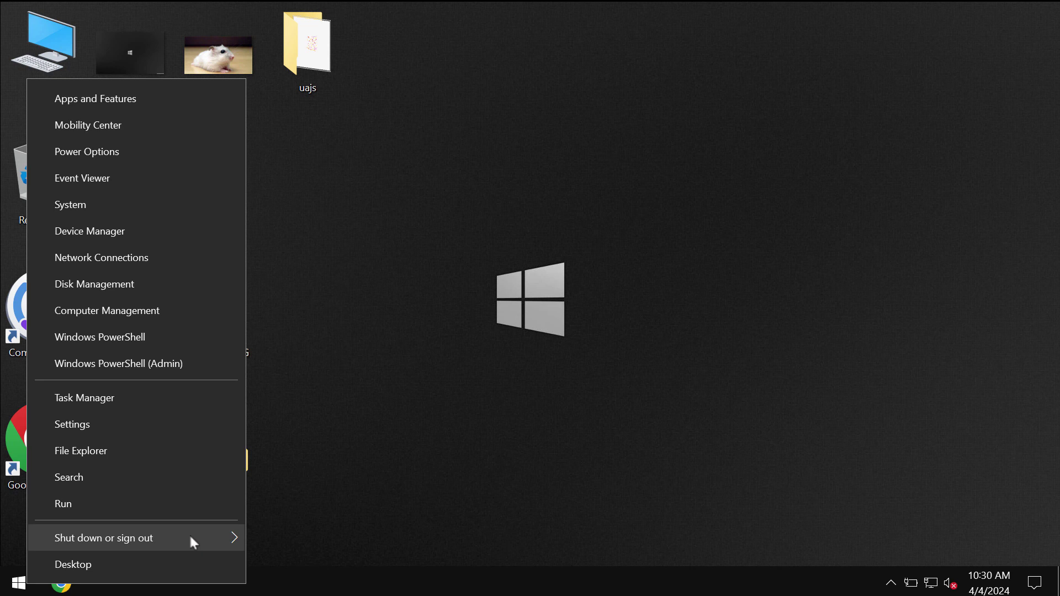
mouse_move(137, 538)
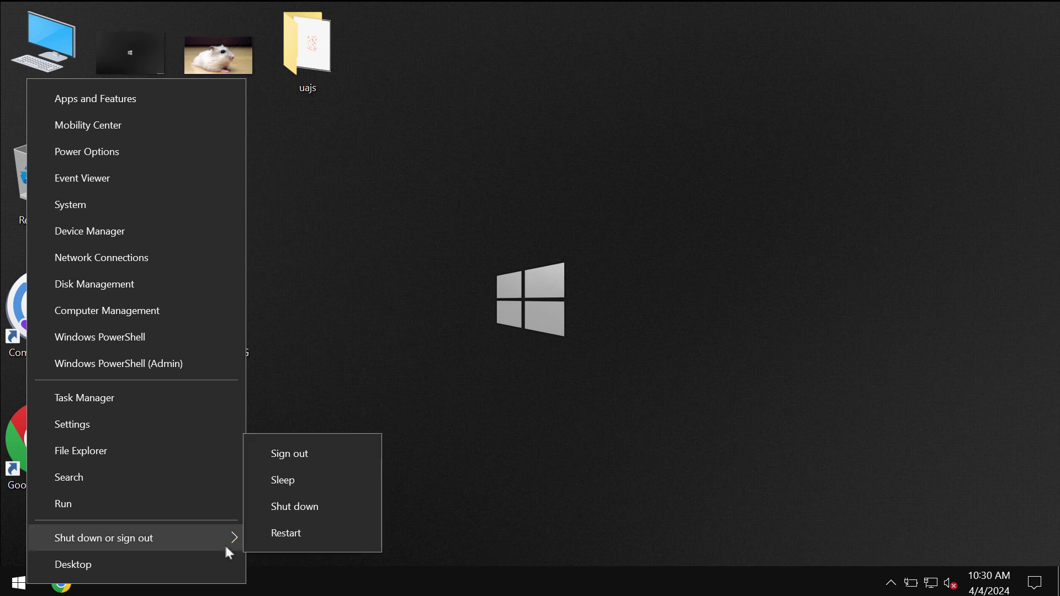
click(301, 463)
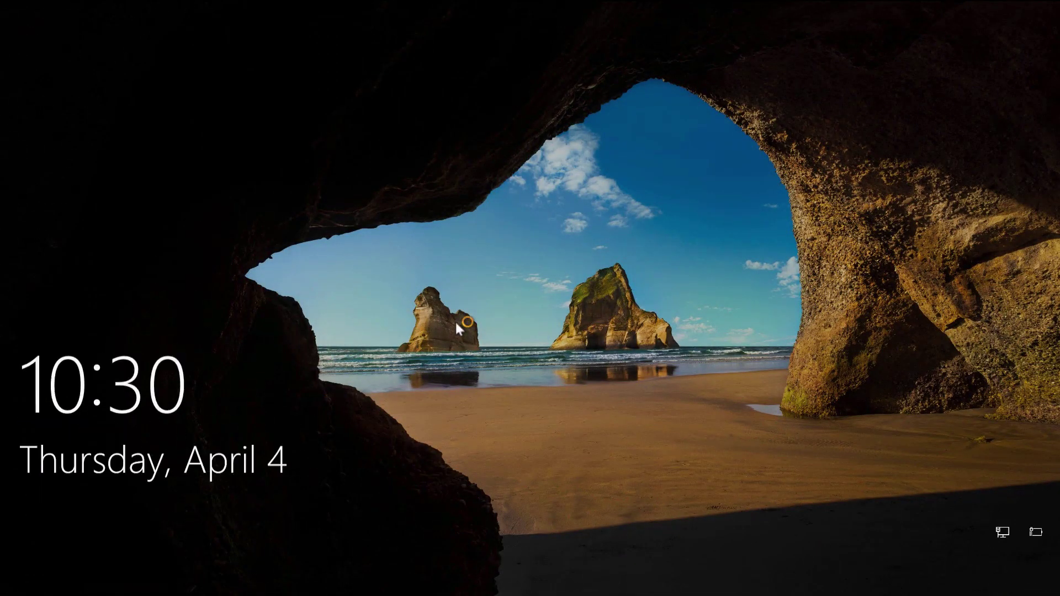
click(457, 328)
- Sign back in to the account and wait for the desktop to load
click(552, 356)
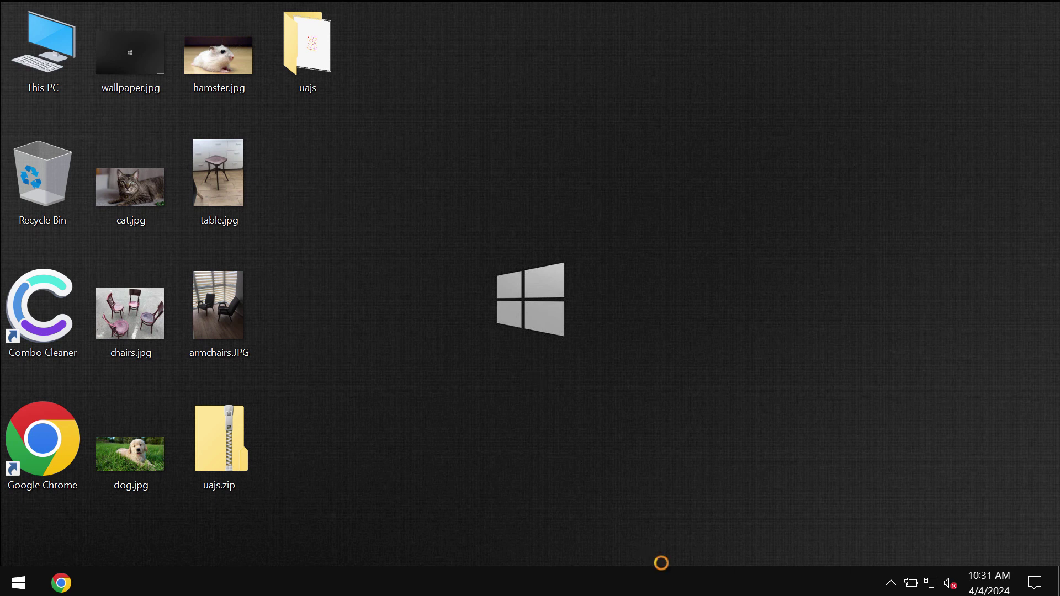
- Review the running processes in Task Manager from the taskbar, then close it
right_click(677, 590)
click(710, 510)
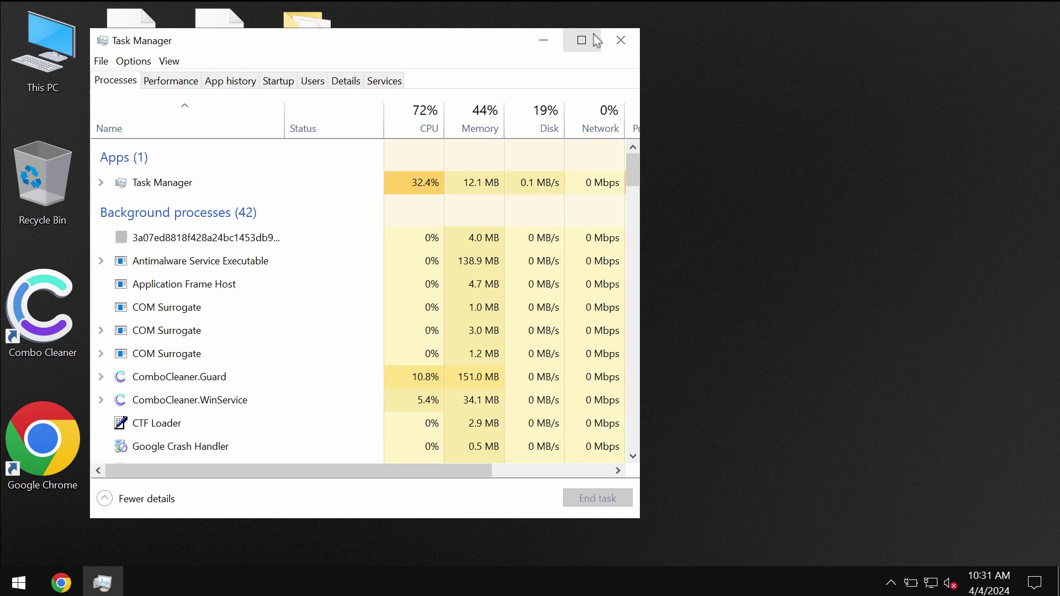
click(626, 49)
- Try opening table.jpg.uajs and dismiss Windows' can't-open-file message
double_click(224, 216)
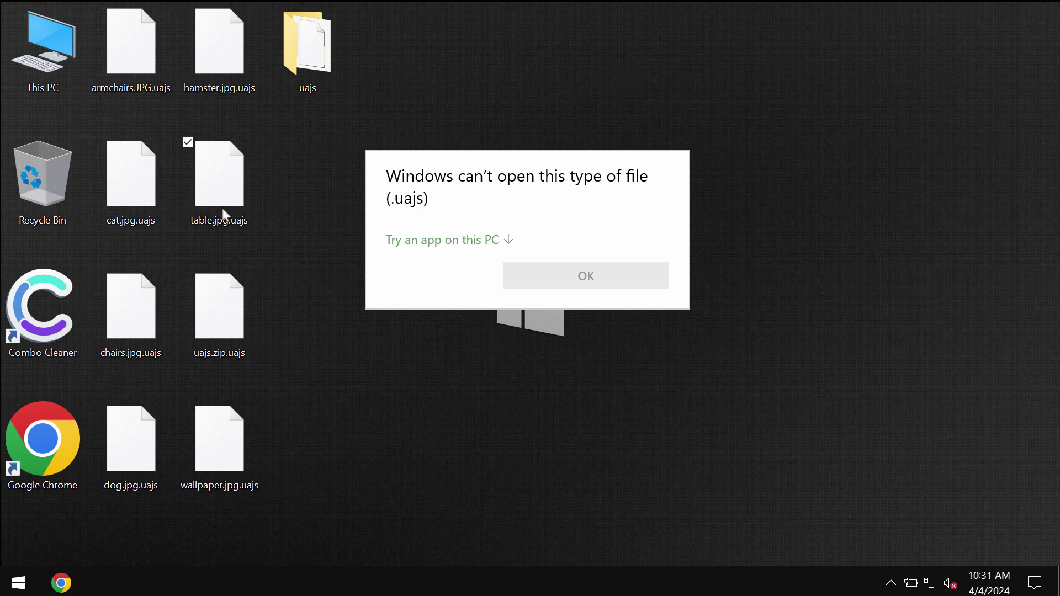
key(Escape)
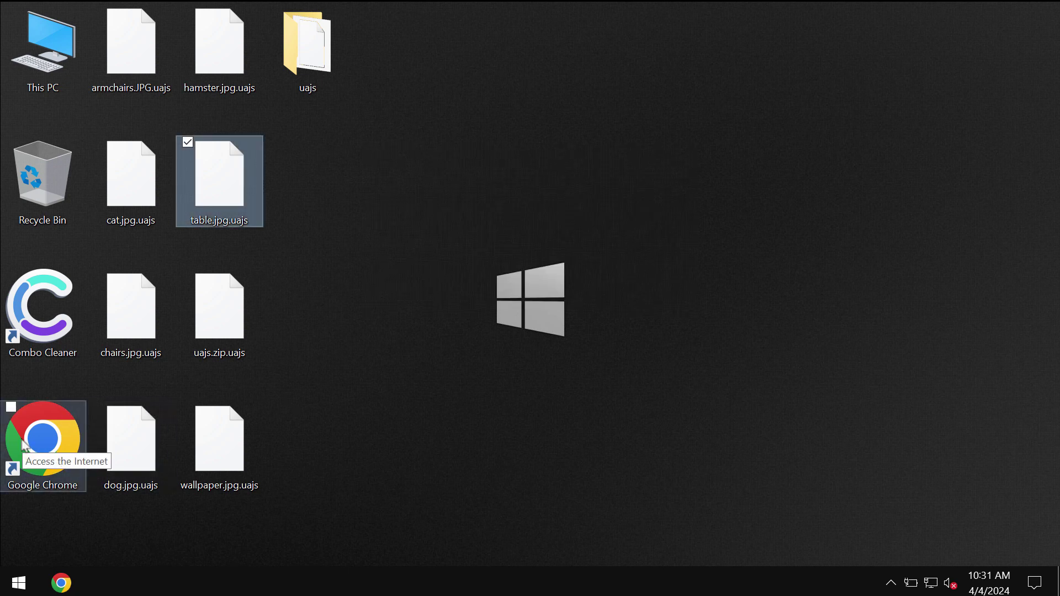
- Visit the Combo Cleaner website in Chrome after dismissing the ad privacy notice
click(26, 446)
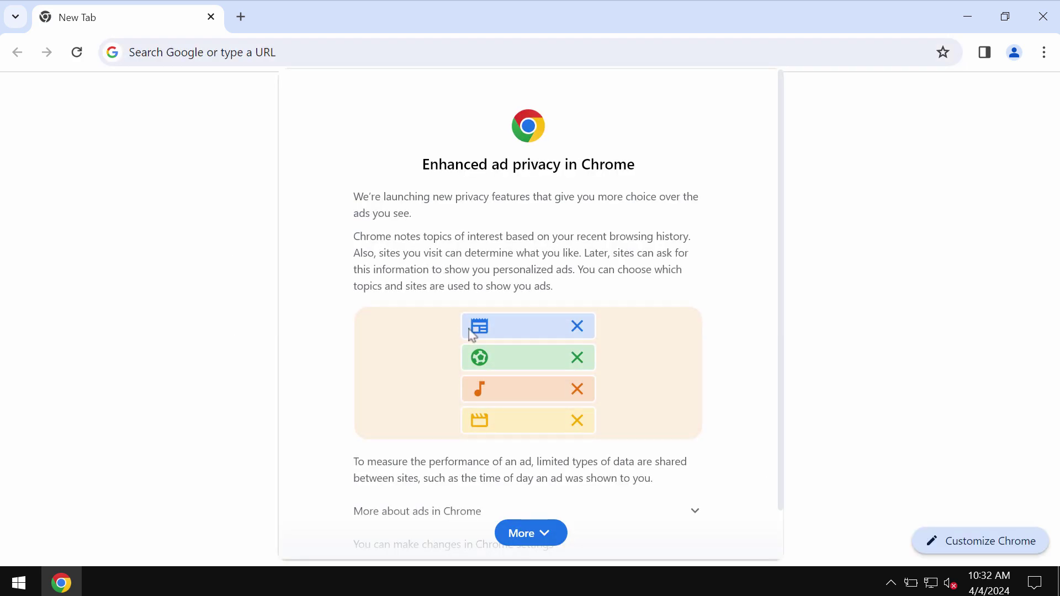
click(669, 535)
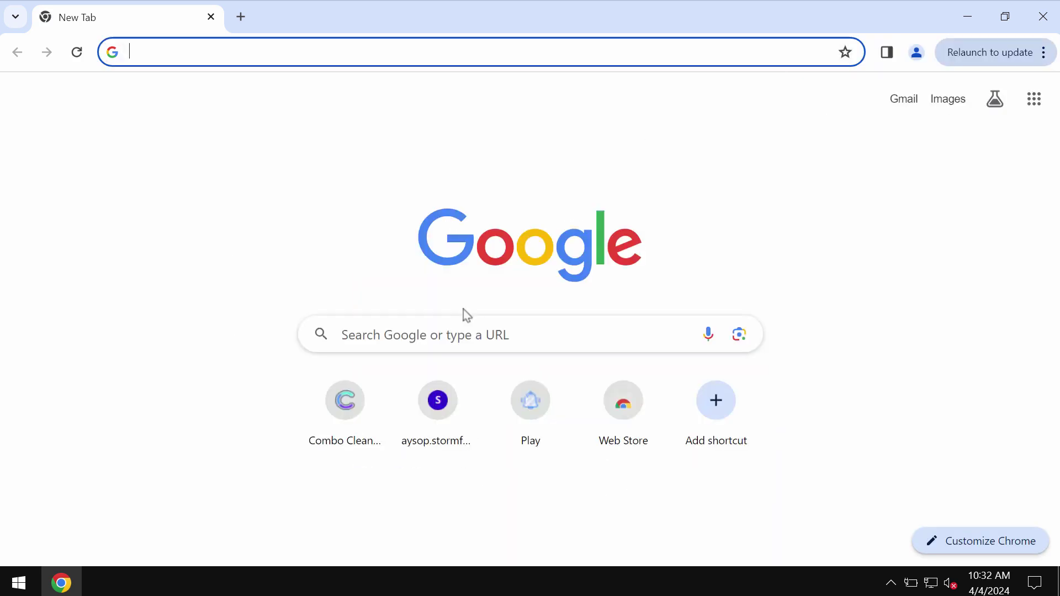
click(349, 439)
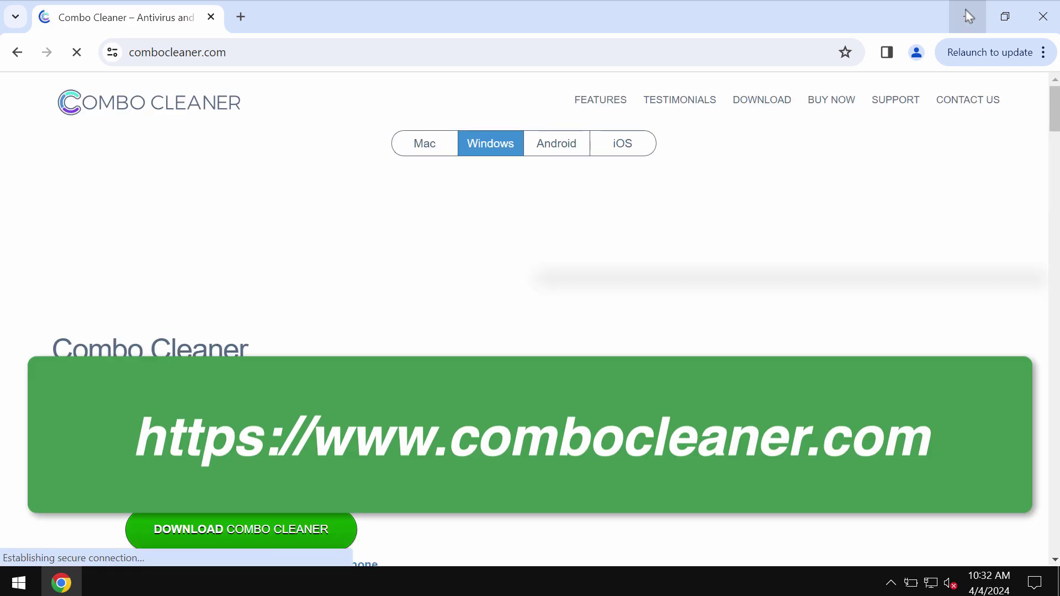
- Minimize Chrome and launch Combo Cleaner from the desktop to its dashboard
click(970, 17)
click(33, 327)
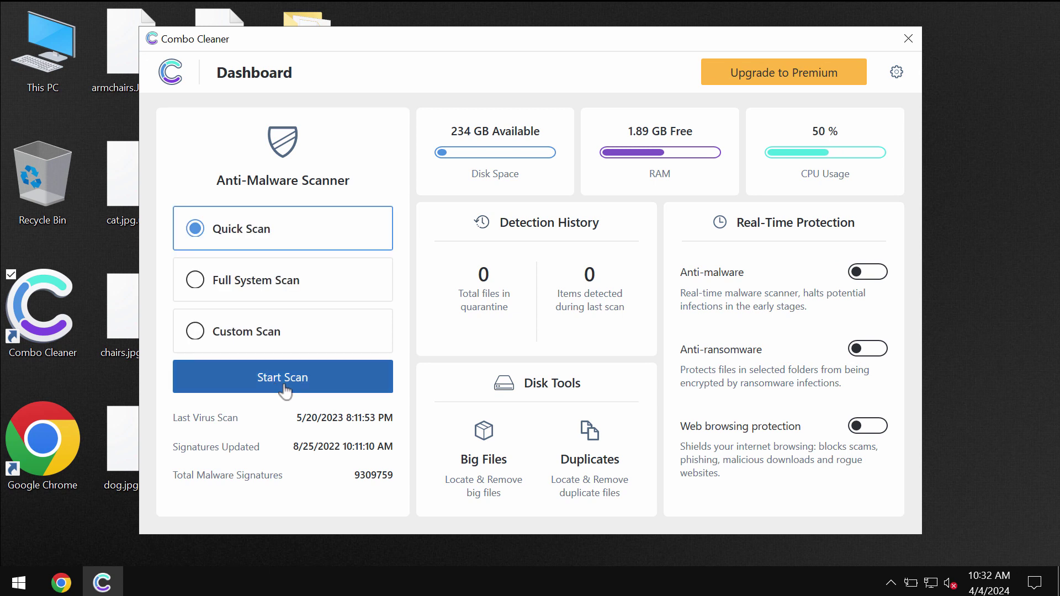
- Run the Quick Scan, then bring up the Premium upgrade offer
click(282, 378)
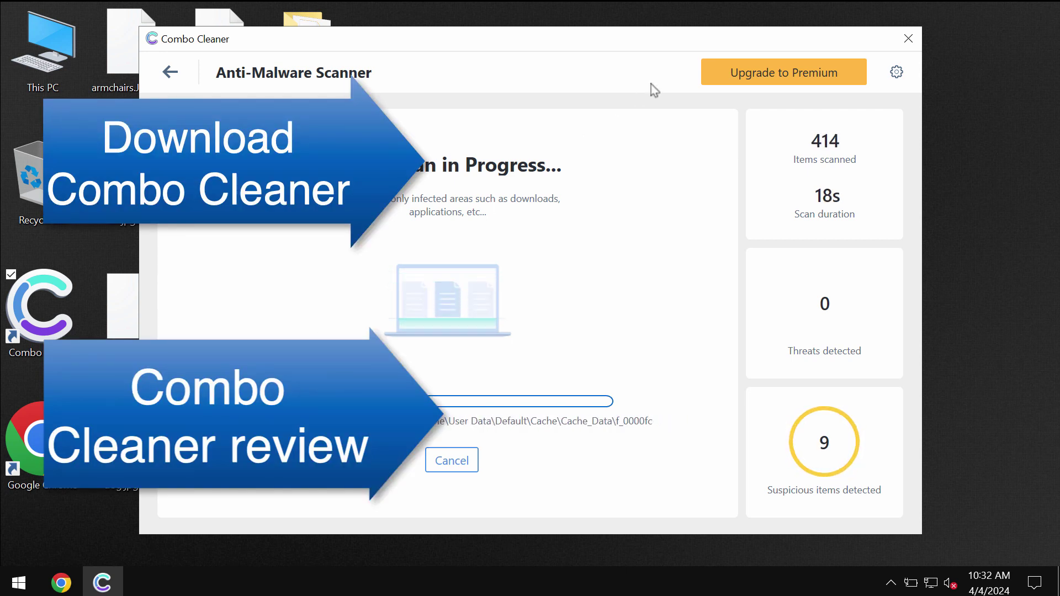
click(743, 71)
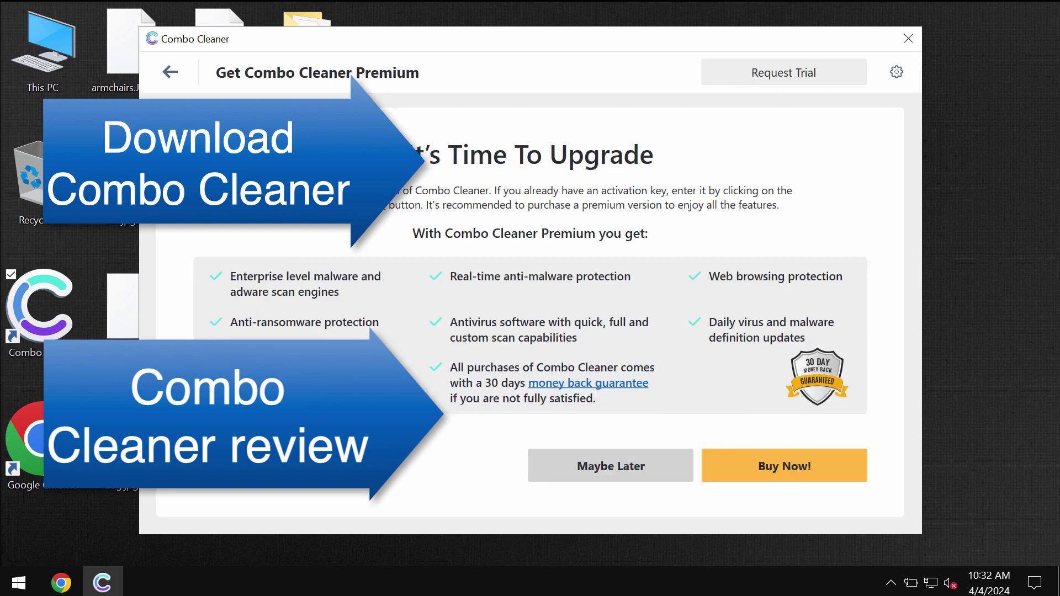